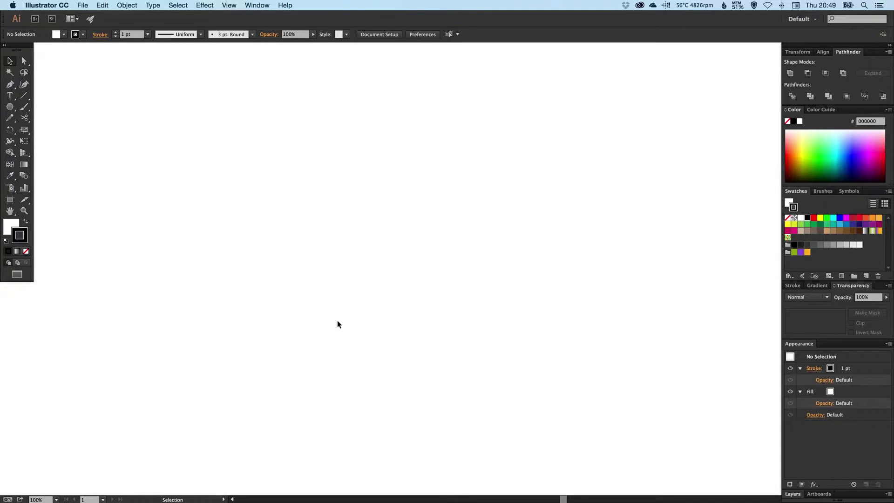
Draw a perfect circle near the middle of the artboard with the Ellipse Tool.
click(12, 107)
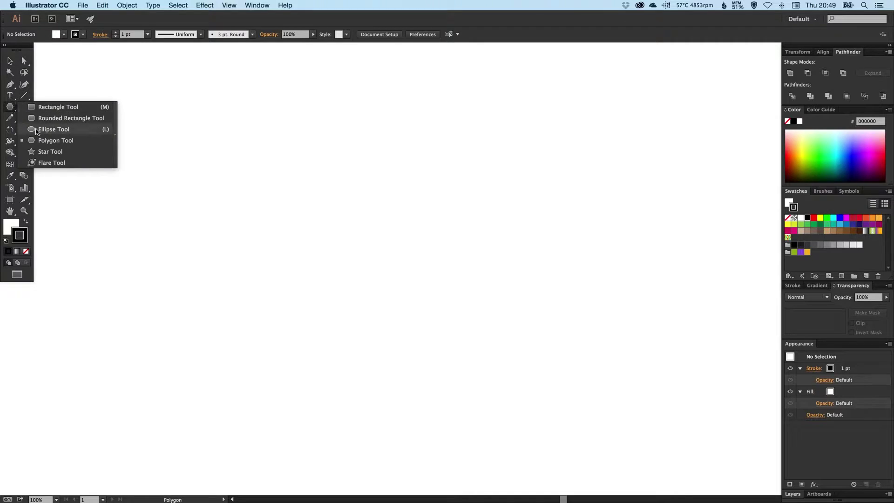
click(54, 129)
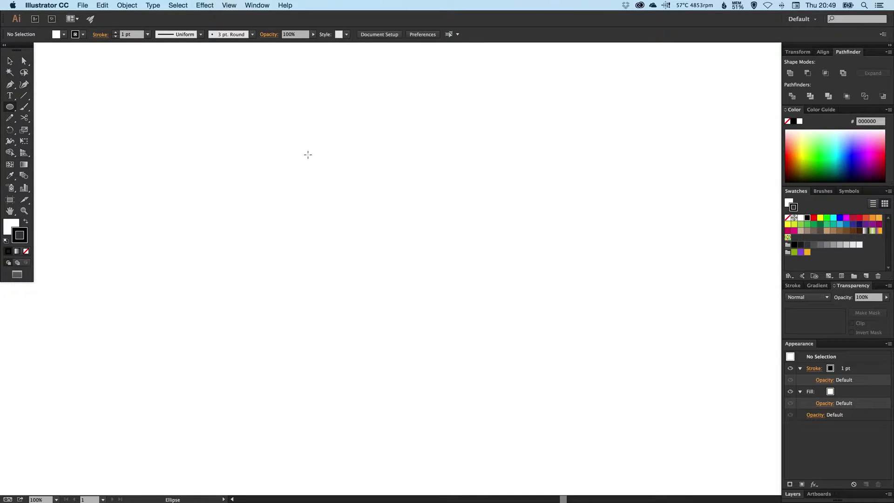
drag(293, 144, 476, 314)
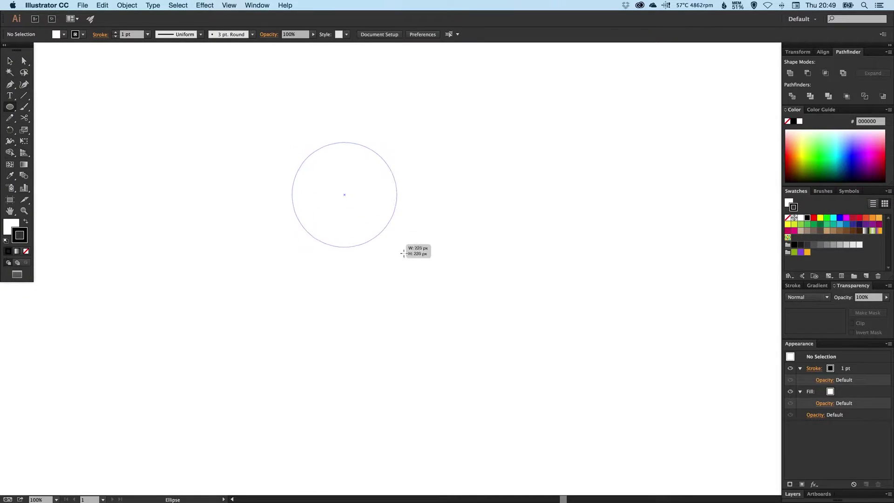
Scale the circle up about its centre to roughly 475 px.
key(v)
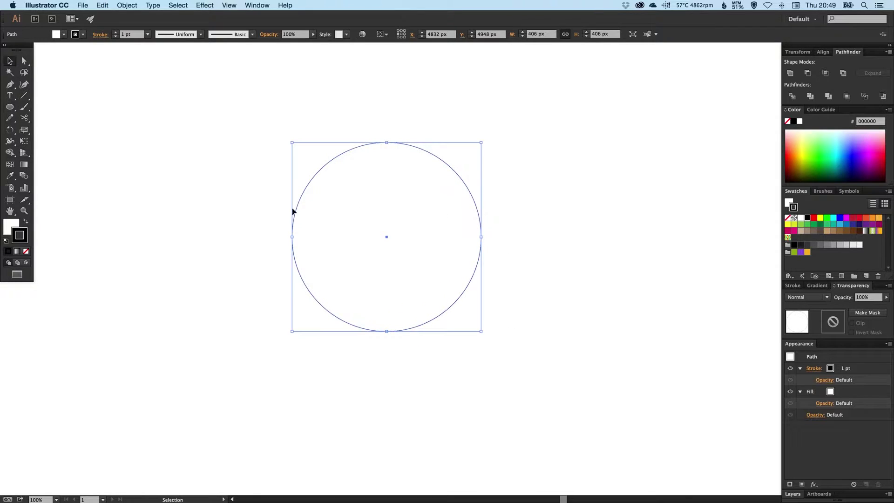
click(330, 162)
click(353, 184)
key(s)
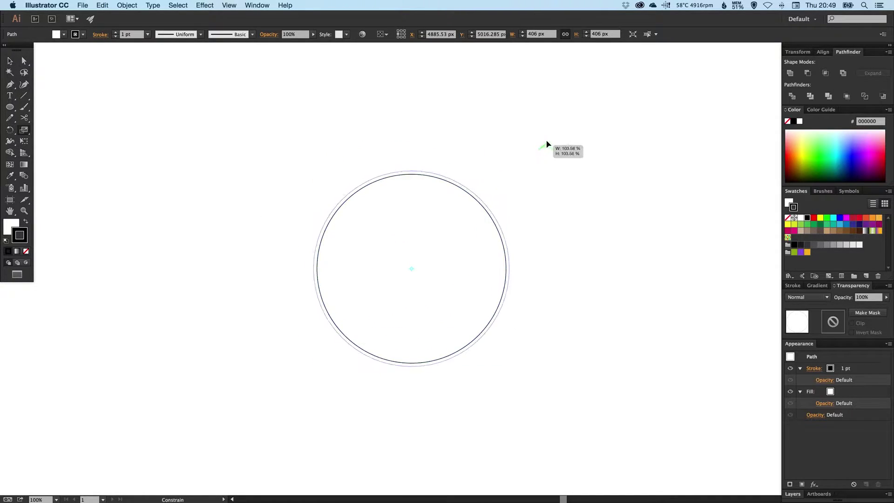
drag(545, 143, 500, 155)
key(v)
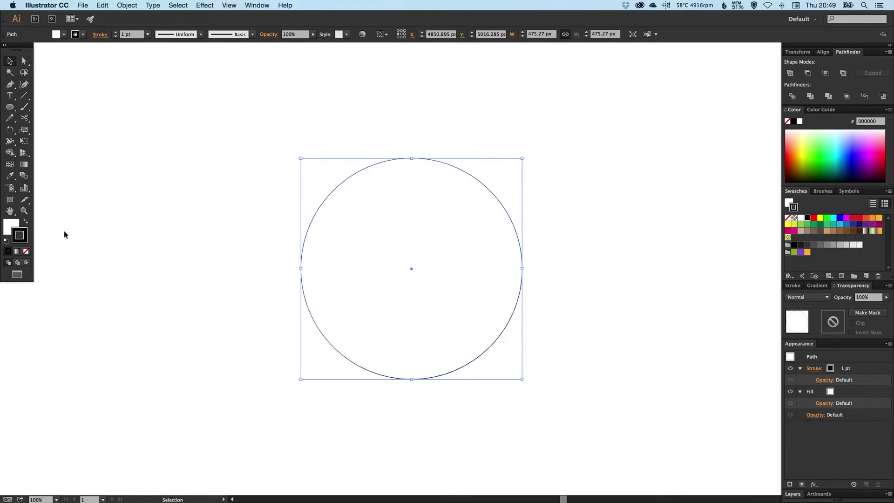
Remove the circle's fill and start thickening its black outline in the Stroke panel.
click(11, 226)
click(27, 253)
click(25, 238)
click(792, 285)
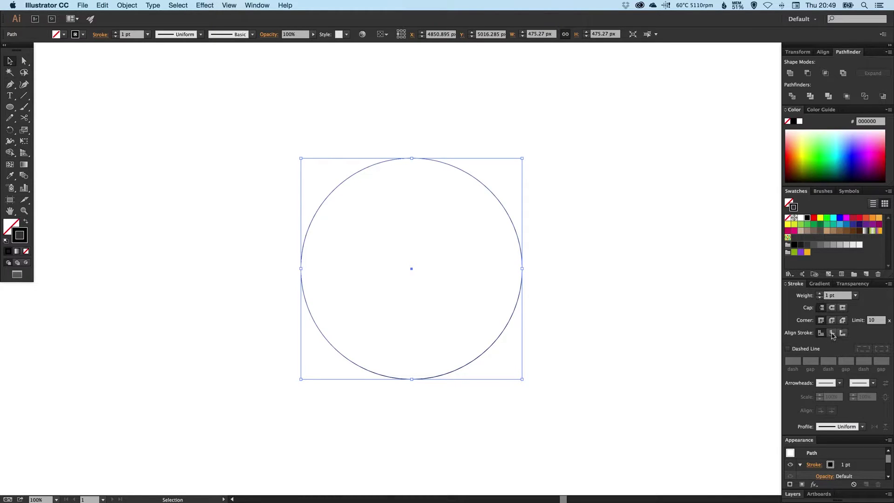
click(821, 293)
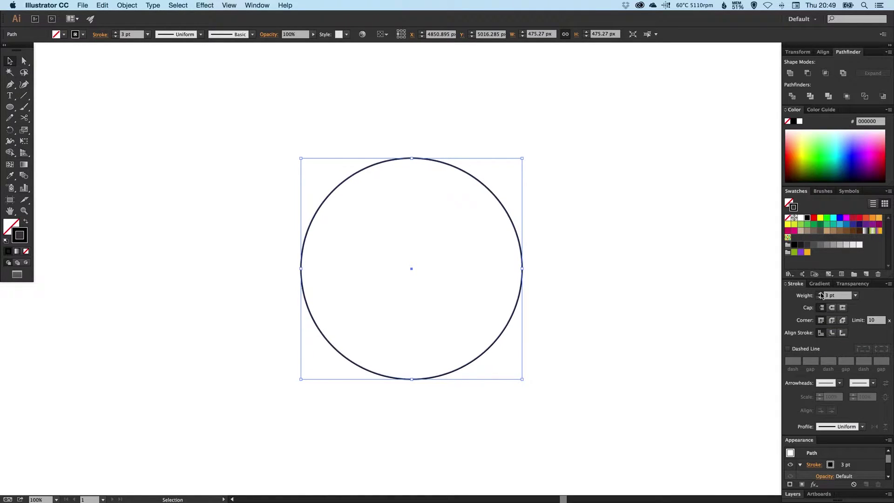
click(821, 293)
click(822, 293)
click(821, 293)
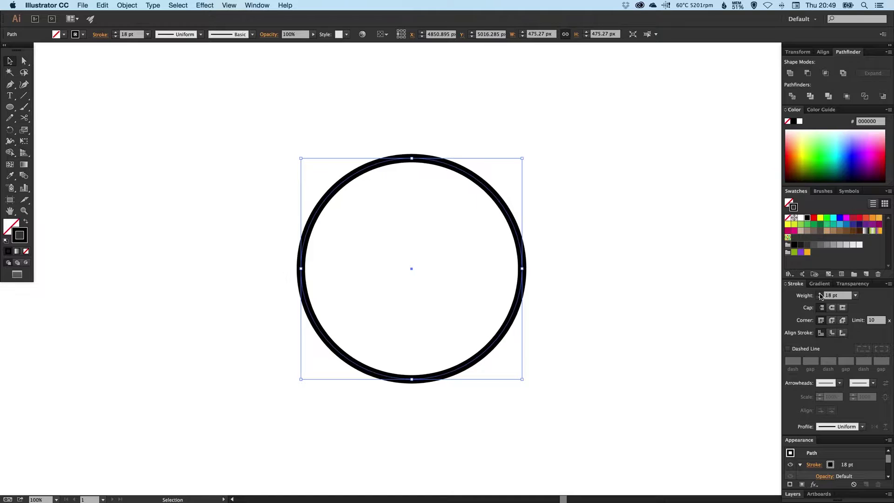
click(821, 293)
click(774, 291)
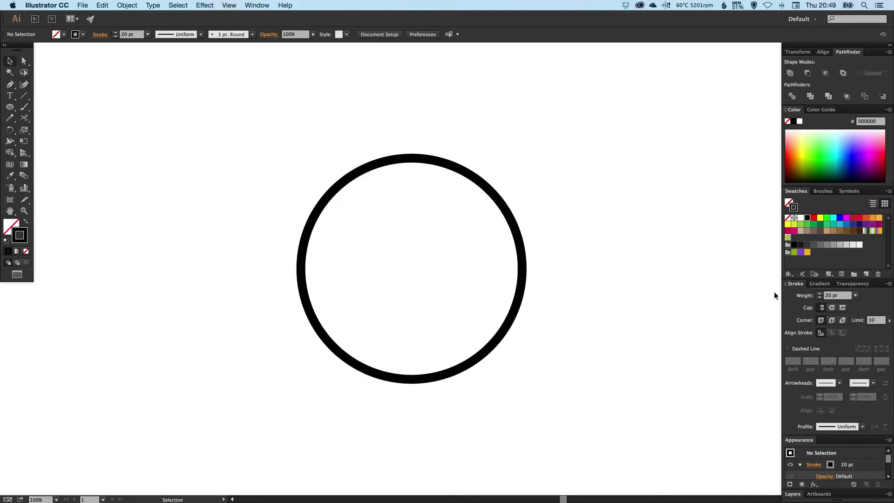
Raise the stroke weight step by step to a heavy 60 pt ring, previewing between increments.
click(521, 255)
click(822, 293)
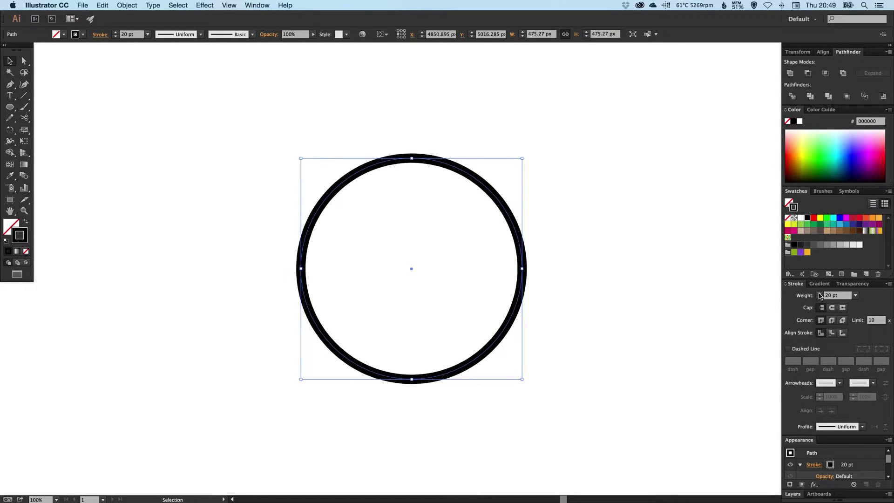
click(822, 293)
click(821, 293)
click(820, 293)
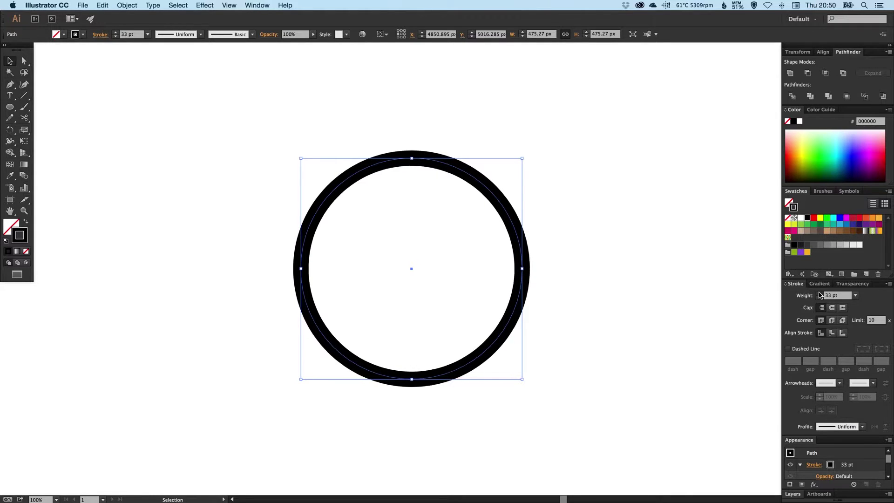
click(821, 292)
click(821, 293)
click(821, 293)
click(821, 293)
click(821, 292)
click(821, 293)
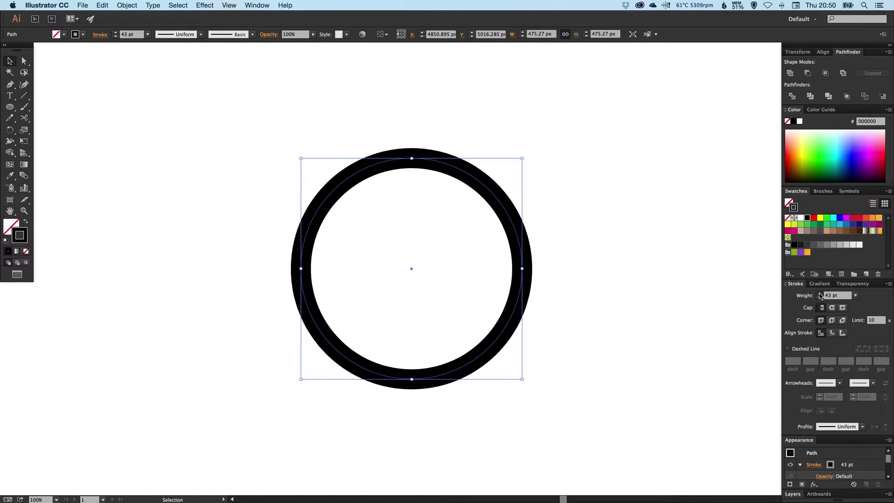
click(820, 292)
click(820, 293)
click(656, 291)
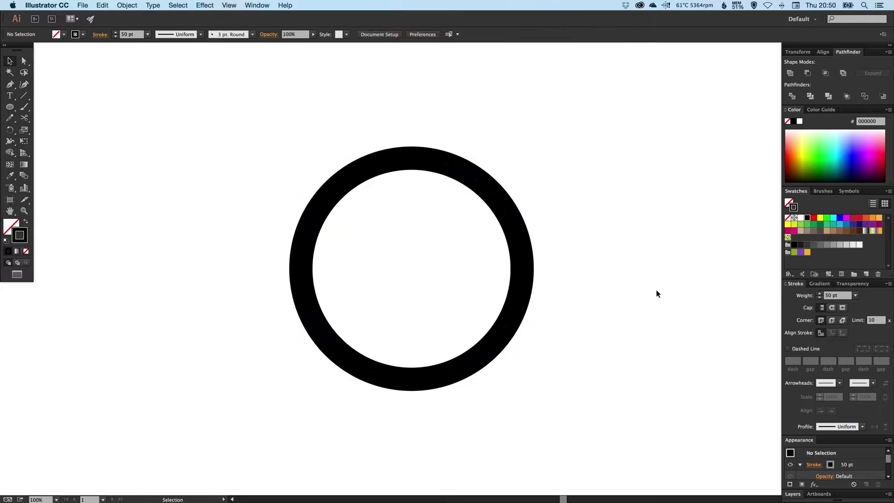
click(493, 273)
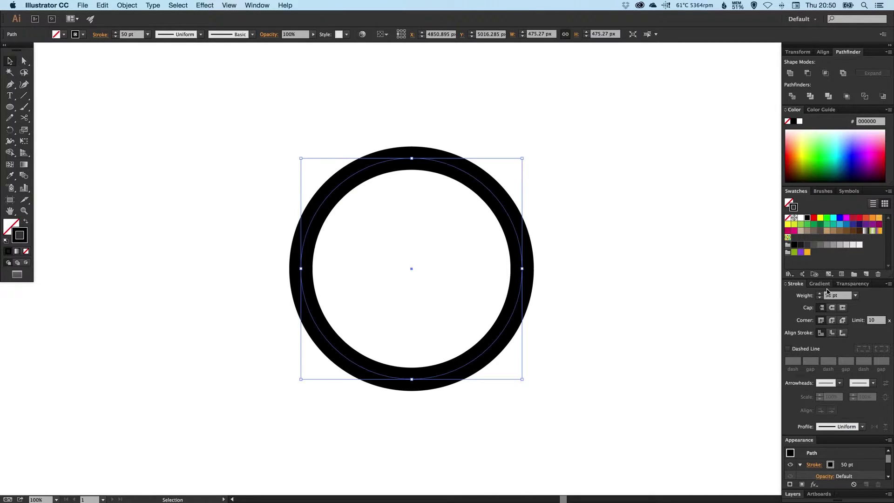
click(821, 293)
click(821, 293)
click(821, 293)
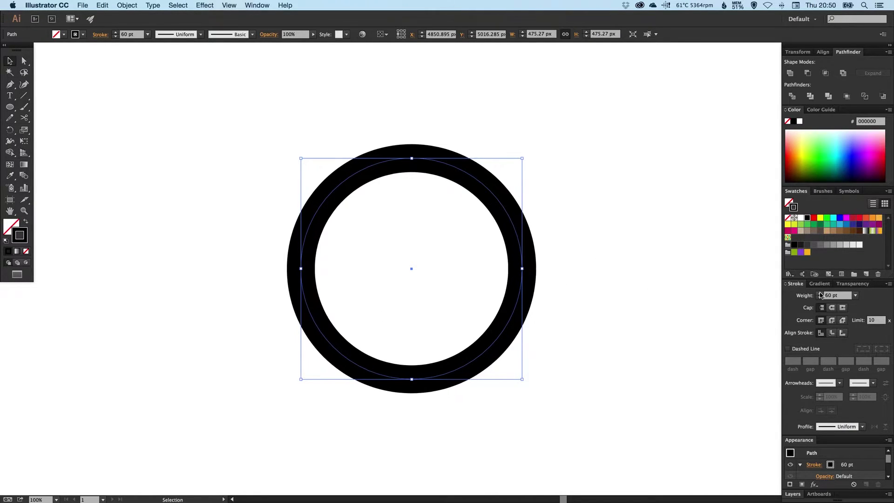
key(super+shift+a)
Draw a thick horizontal black bar to the left of the ring with the Line Segment Tool.
click(24, 96)
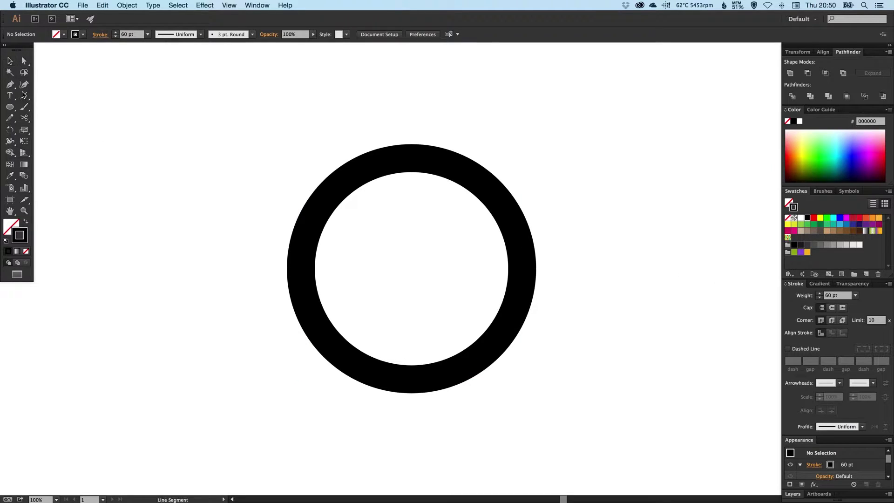
click(56, 95)
drag(82, 167, 245, 166)
key(v)
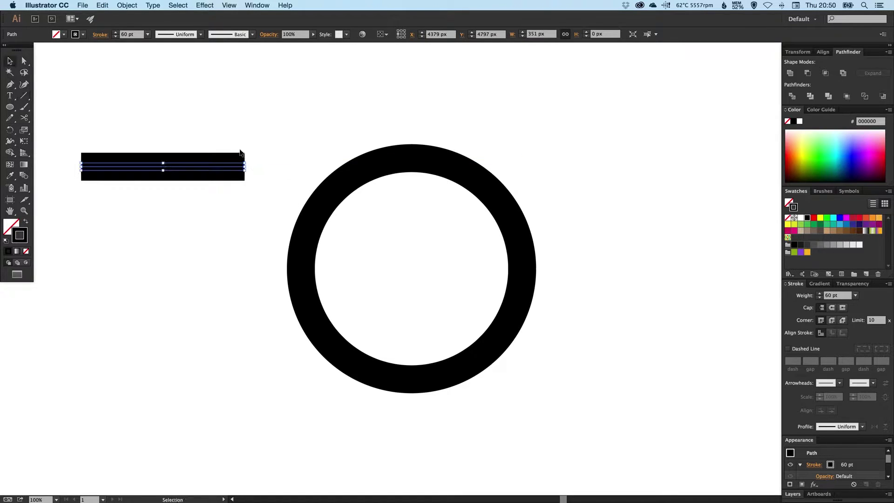
click(244, 124)
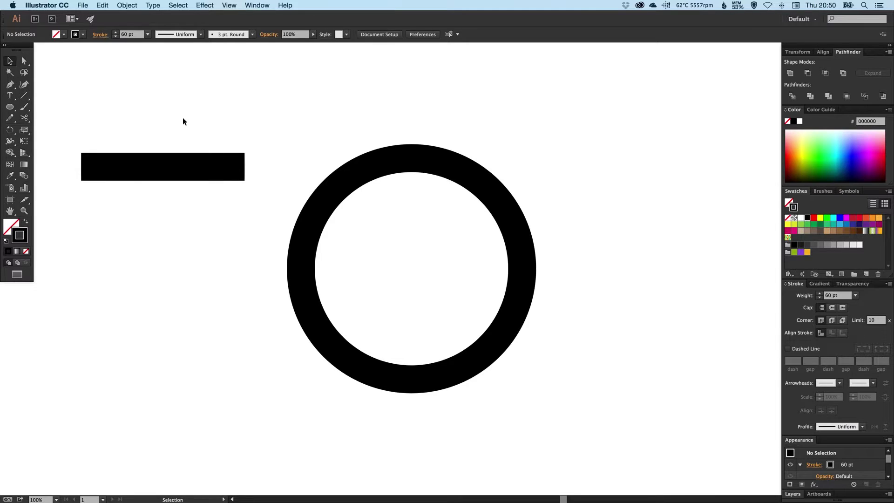
Align the bar and ring to centre horizontally and vertically, then reselect the bar alone.
drag(183, 117, 451, 280)
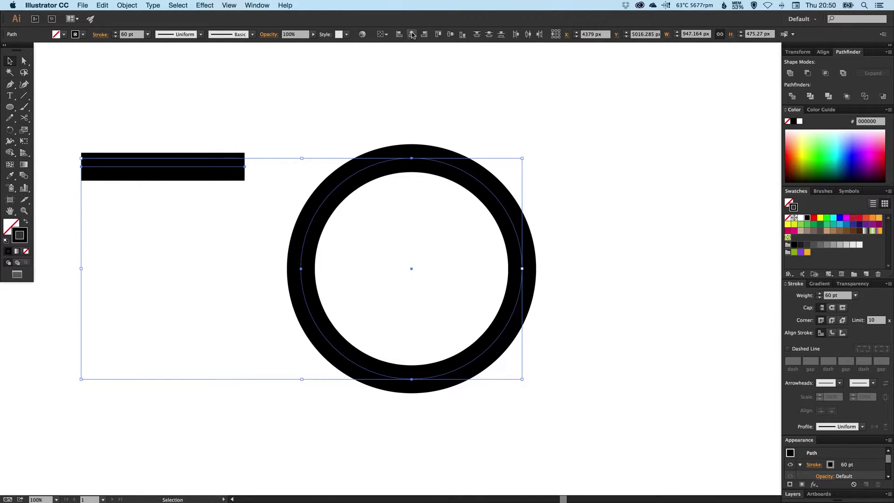
click(412, 34)
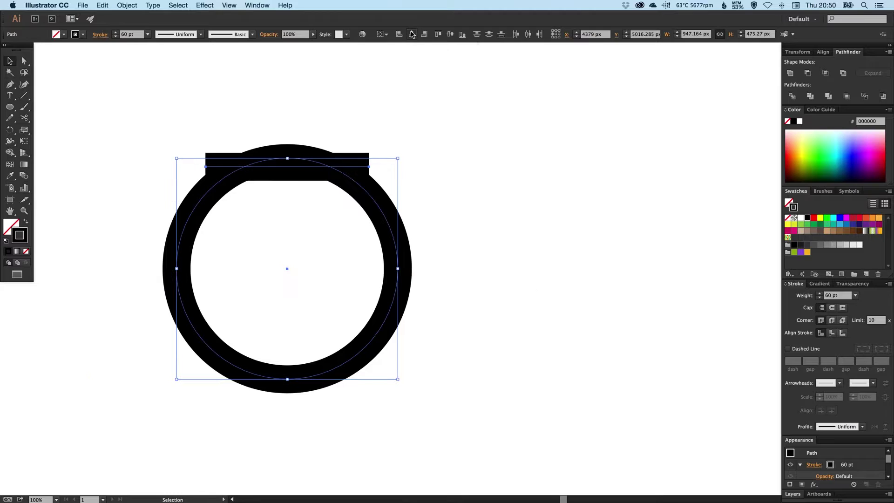
click(451, 34)
click(265, 149)
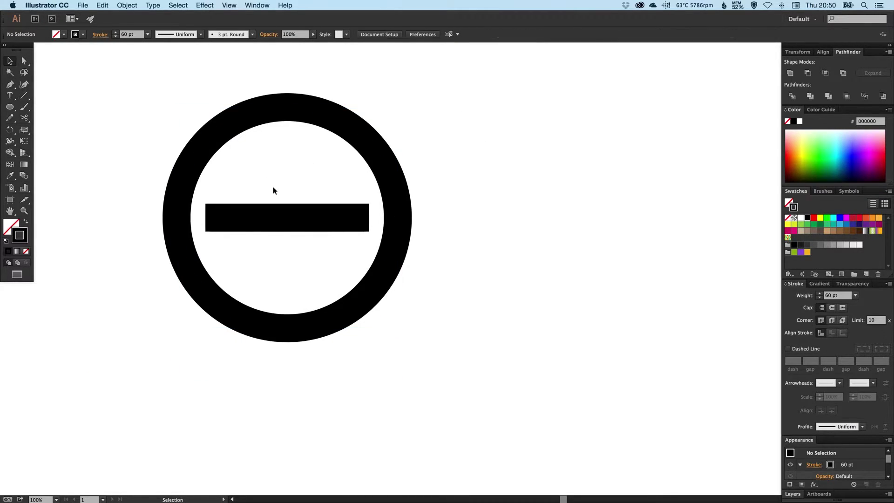
click(268, 217)
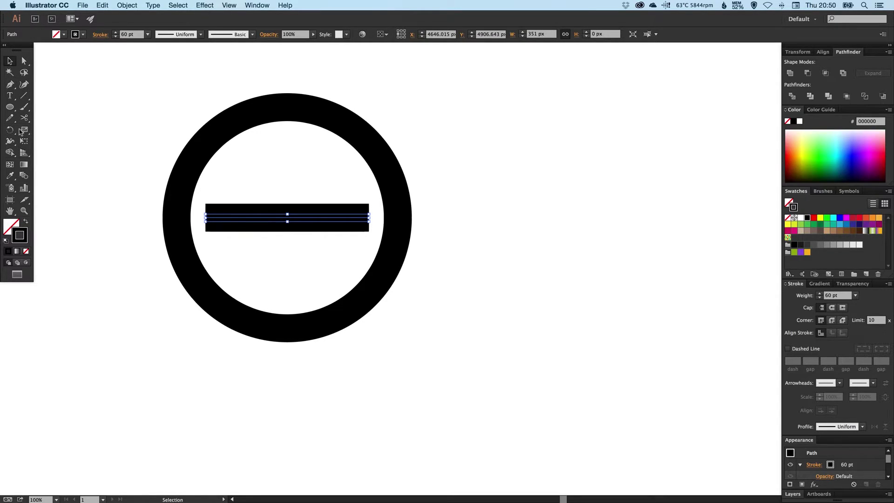
Rotate the bar to a 45° diagonal with the Rotate tool.
click(11, 131)
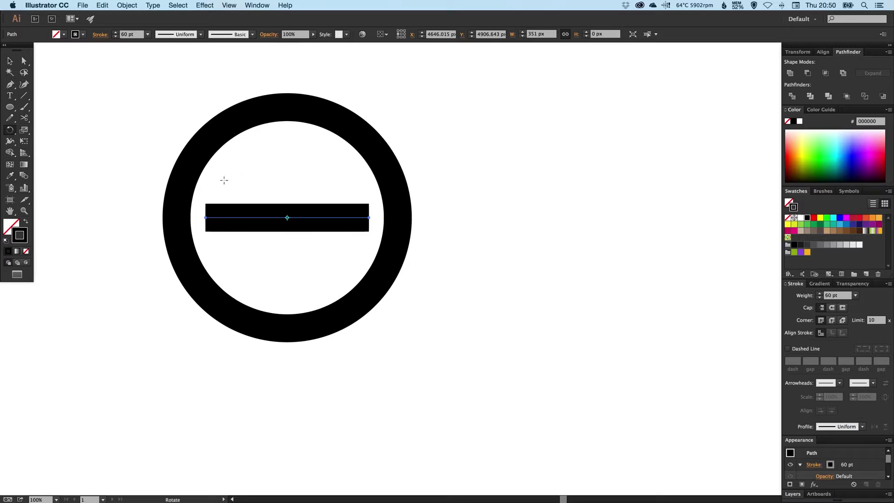
drag(218, 175, 253, 150)
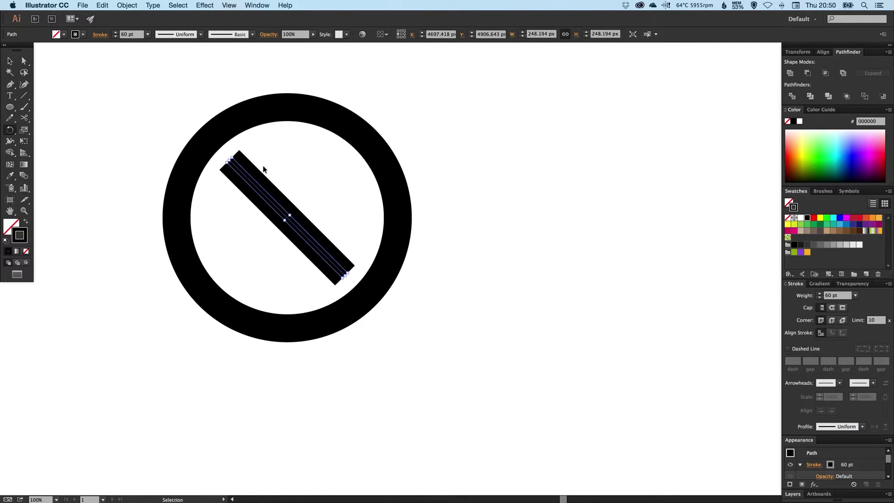
key(v)
click(445, 159)
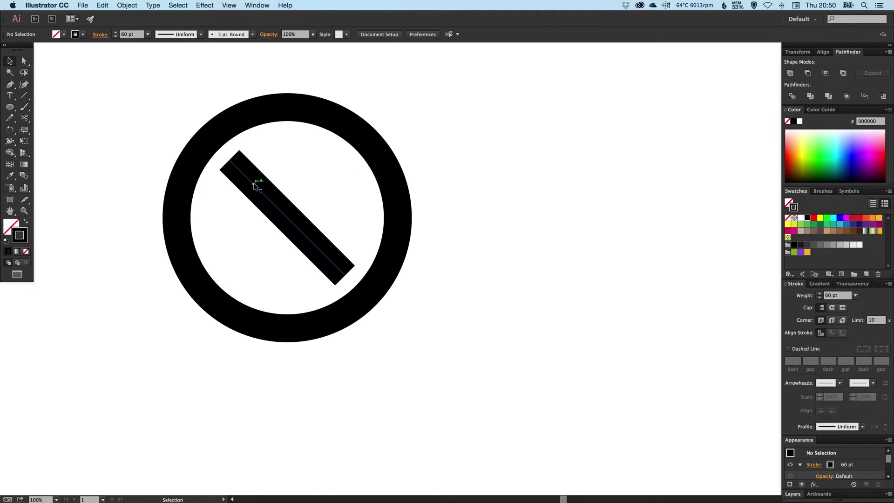
Move the diagonal bar down-right so it extends out of the ring as a handle.
drag(254, 183, 329, 261)
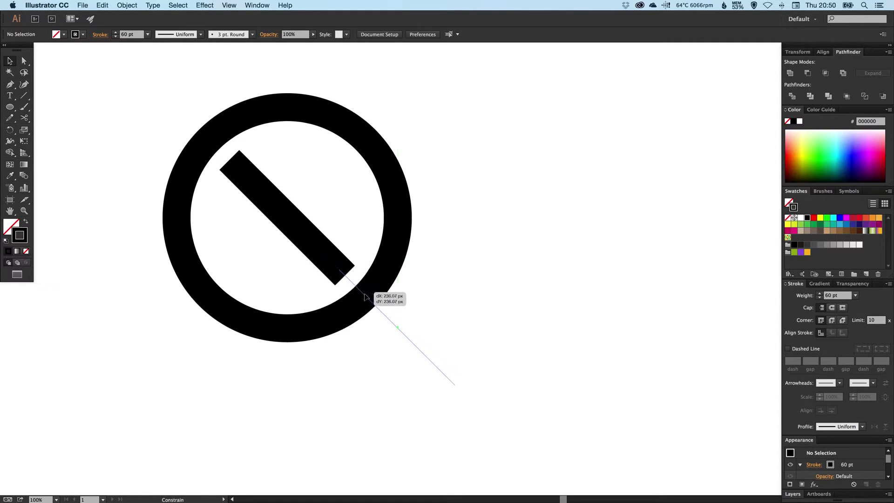
drag(329, 262, 395, 325)
click(457, 282)
key(space)
mouse_move(389, 269)
mouse_down()
mouse_move(462, 273)
mouse_move(450, 275)
mouse_up()
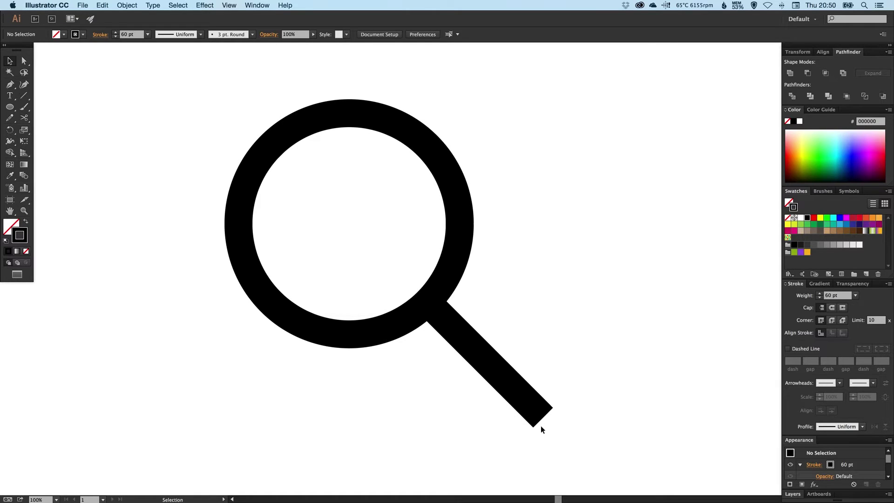
Give the handle line a Round Cap in the Stroke panel and zoom out to view the icon.
click(501, 378)
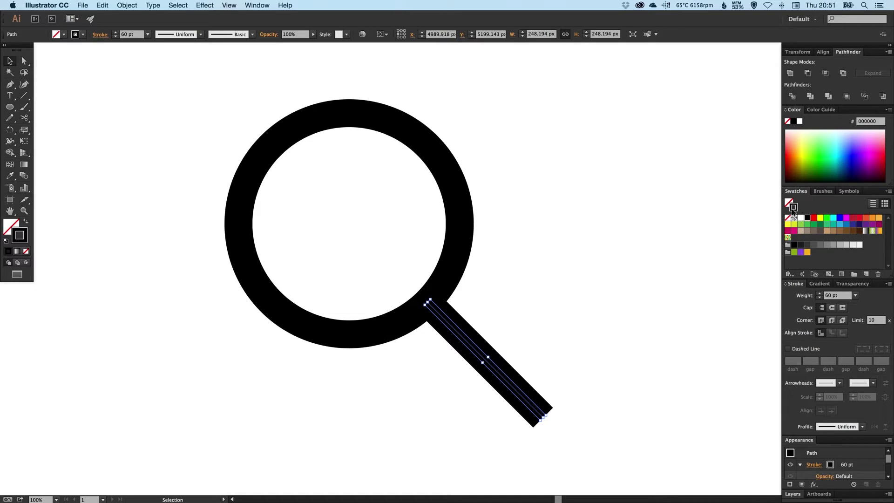
click(833, 308)
click(640, 323)
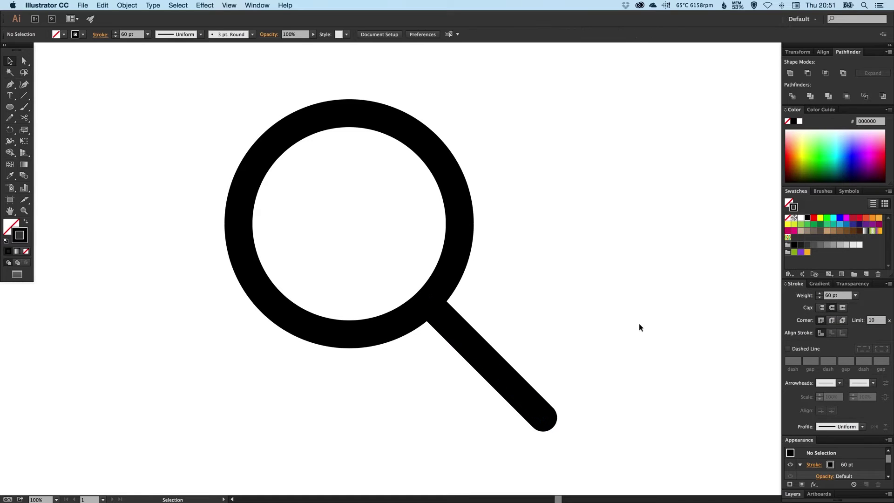
key(super+minus)
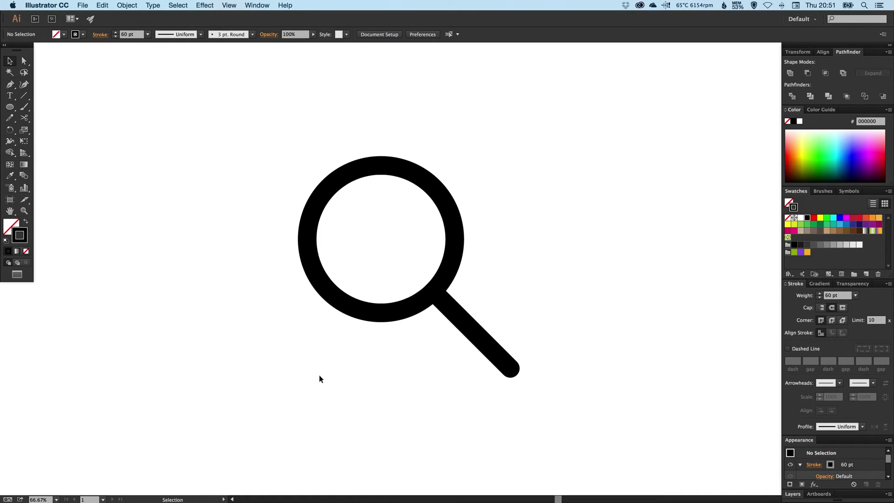
Expand the ring and handle with Fill and Stroke checked into filled outline shapes.
drag(314, 370, 427, 265)
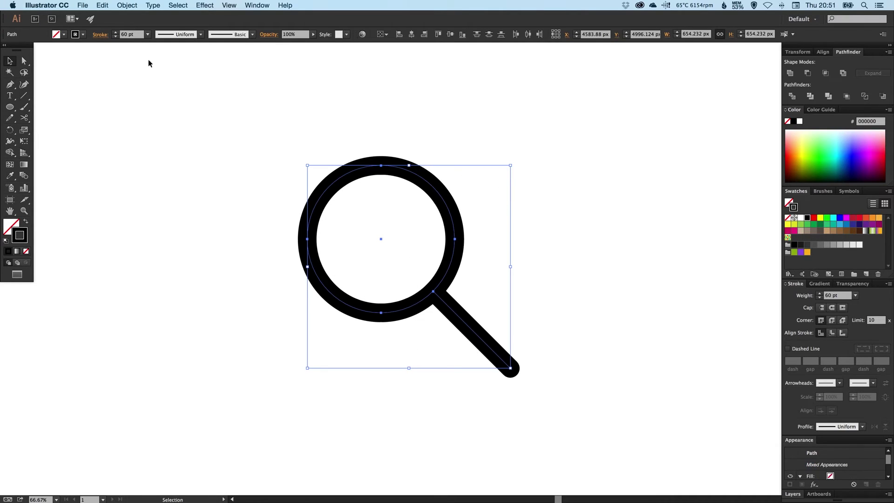
click(127, 5)
click(133, 93)
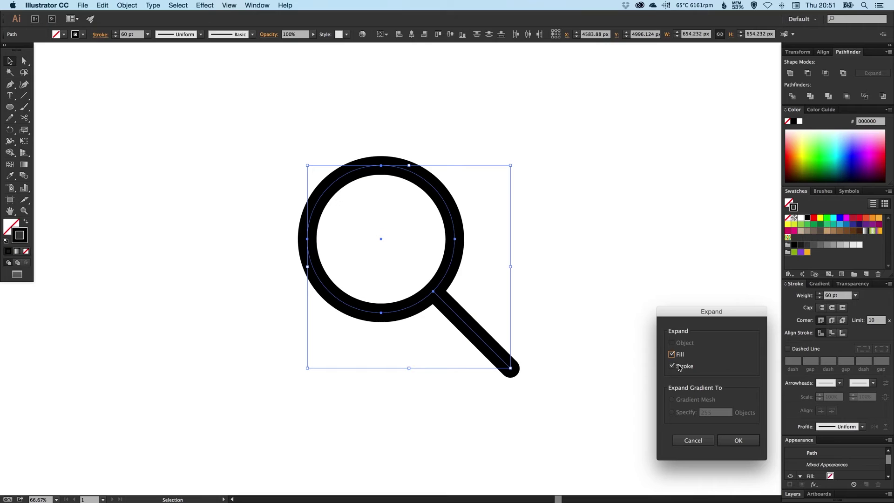
click(739, 441)
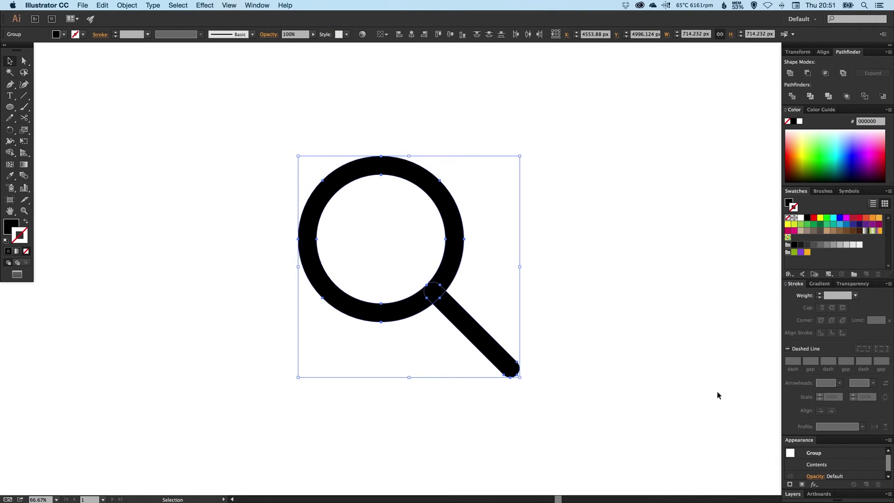
click(582, 217)
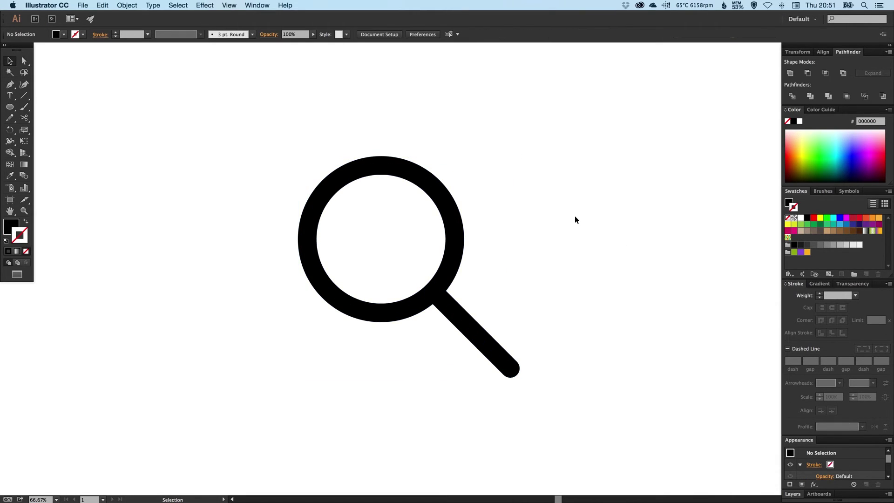
In Outline view, select all and Unite via Pathfinder into one compound path, then return to Preview.
key(super+y)
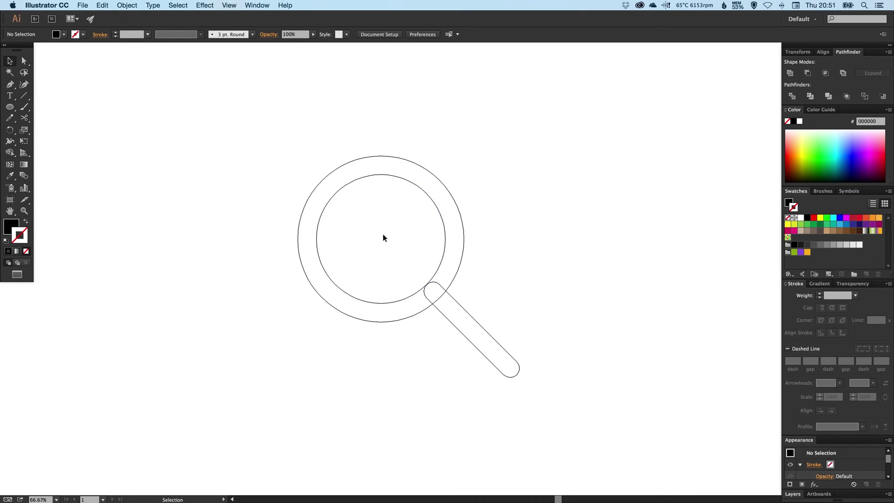
key(super+a)
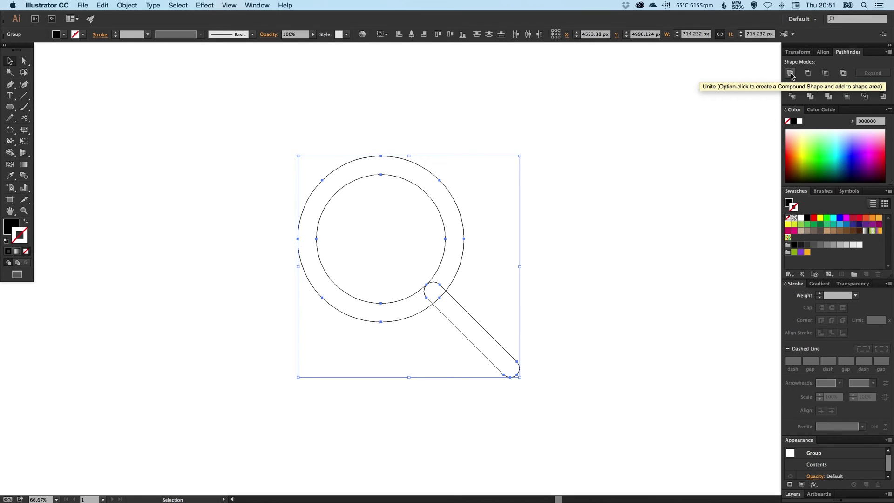
click(792, 76)
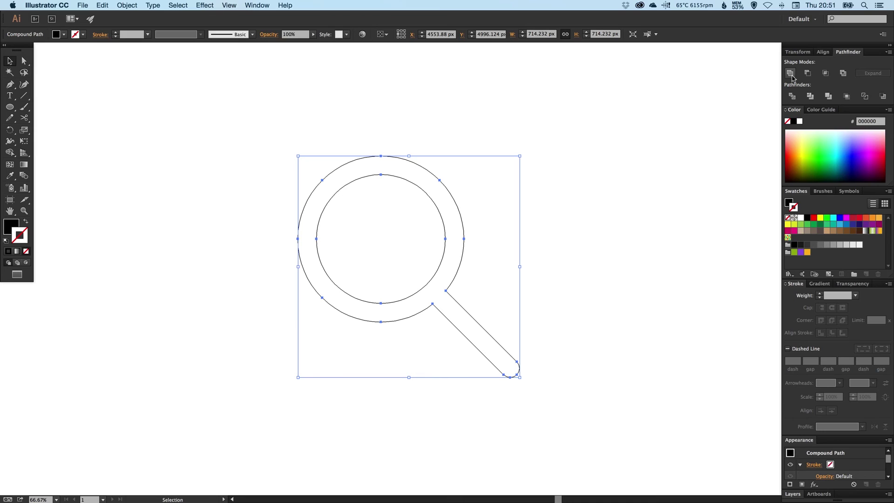
click(628, 203)
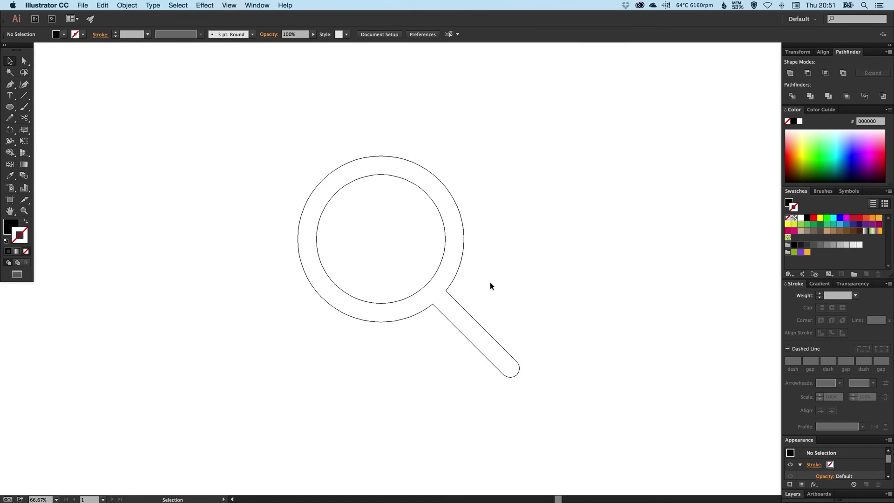
key(a)
key(super+y)
key(v)
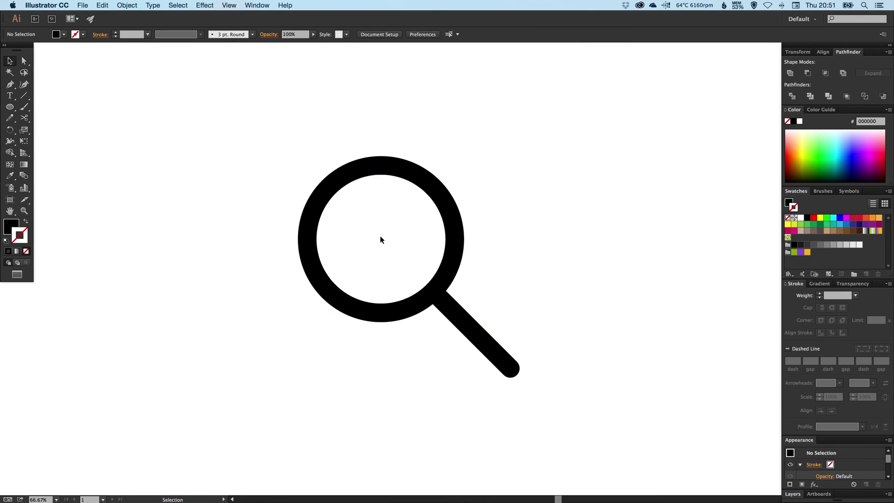